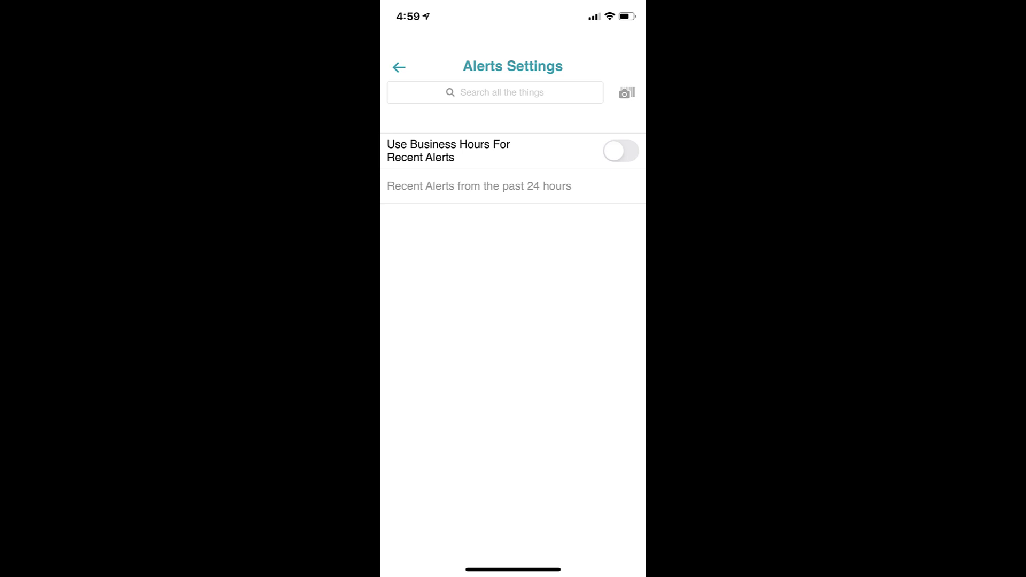
# Switch on 'Use Business Hours For Recent Alerts' in Alerts Settings
pyautogui.click(621, 152)
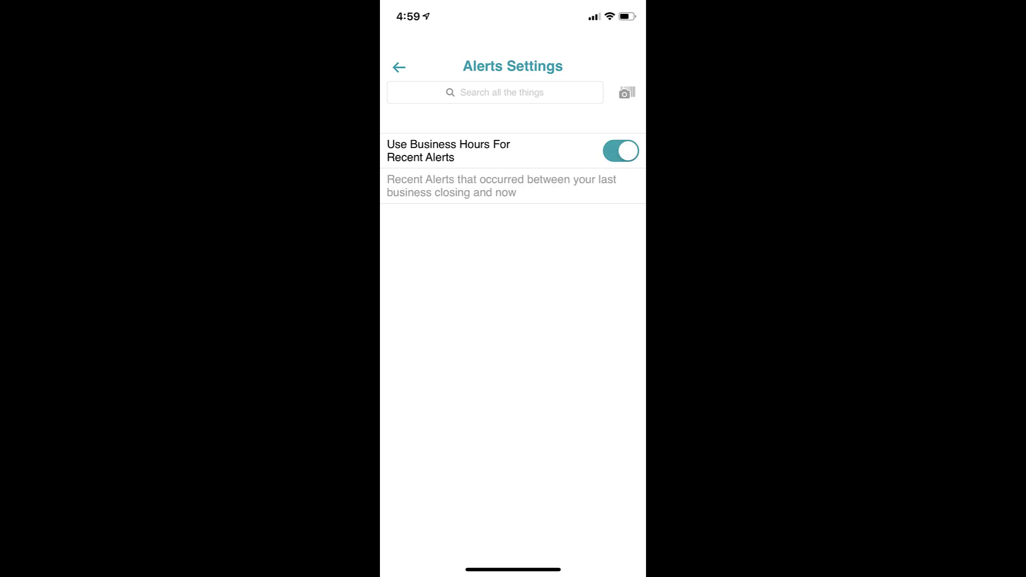